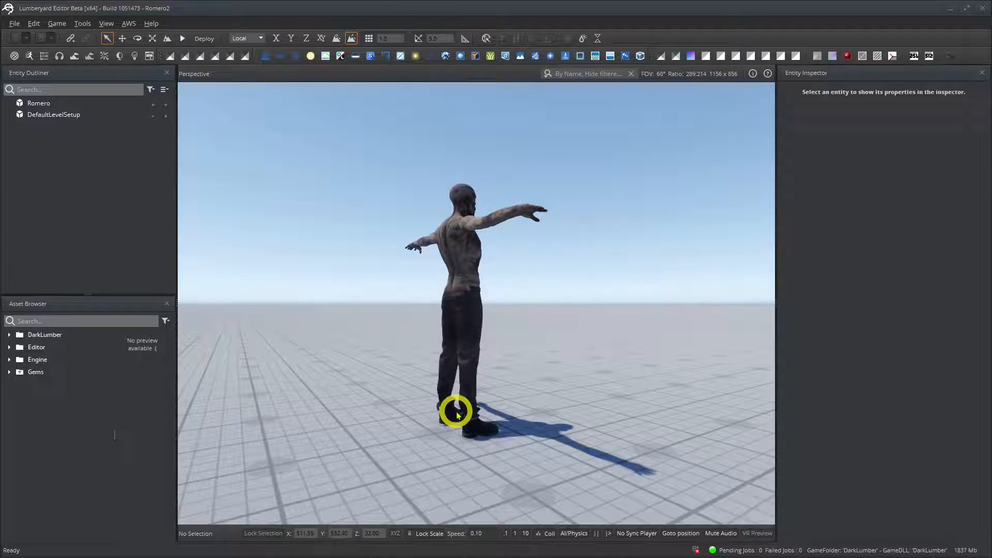
Open the scene settings of Agony2.fbx from the Motions folder of AnimationSamples/LumberMixAlot2 in the DarkLumber project.
click(9, 335)
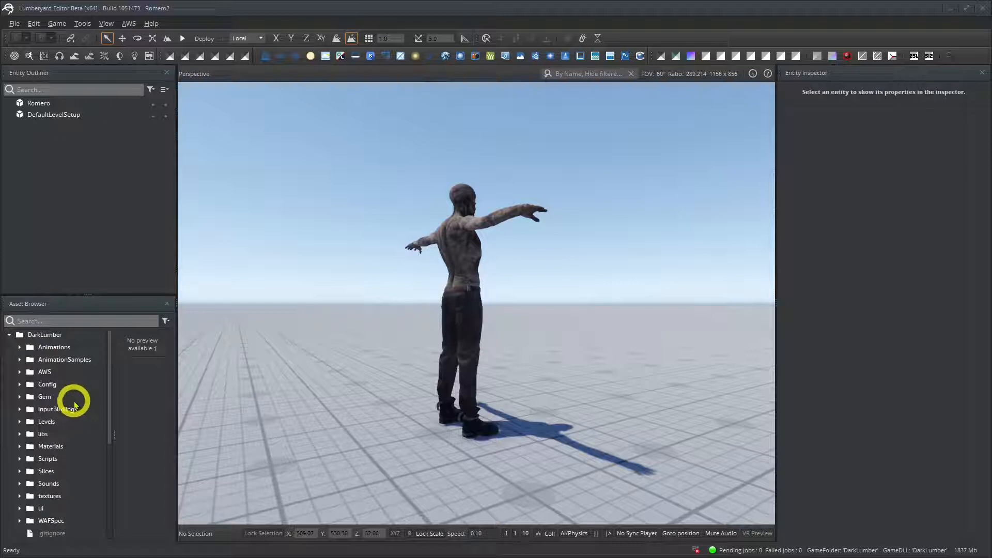
scroll(71, 403, down, 2)
scroll(71, 403, up, 2)
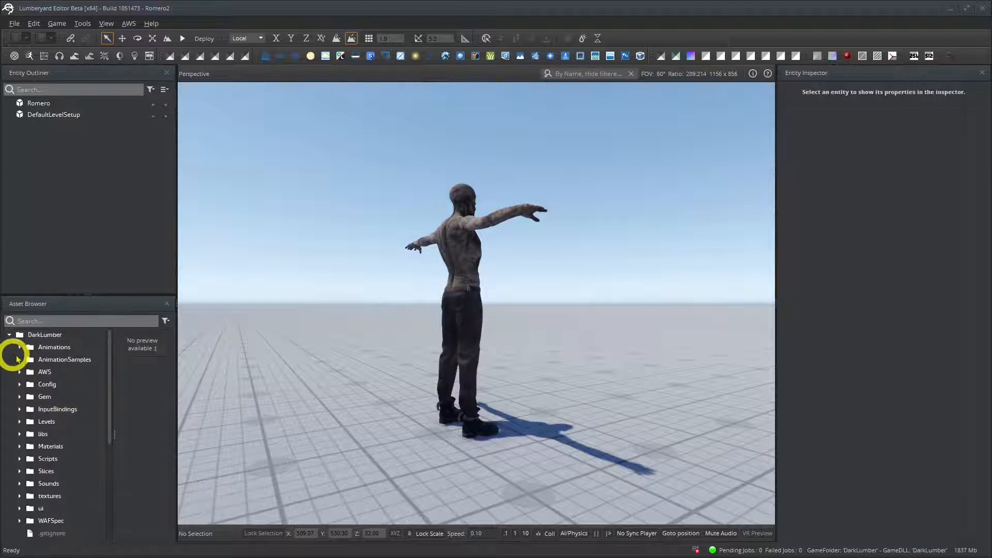
click(20, 359)
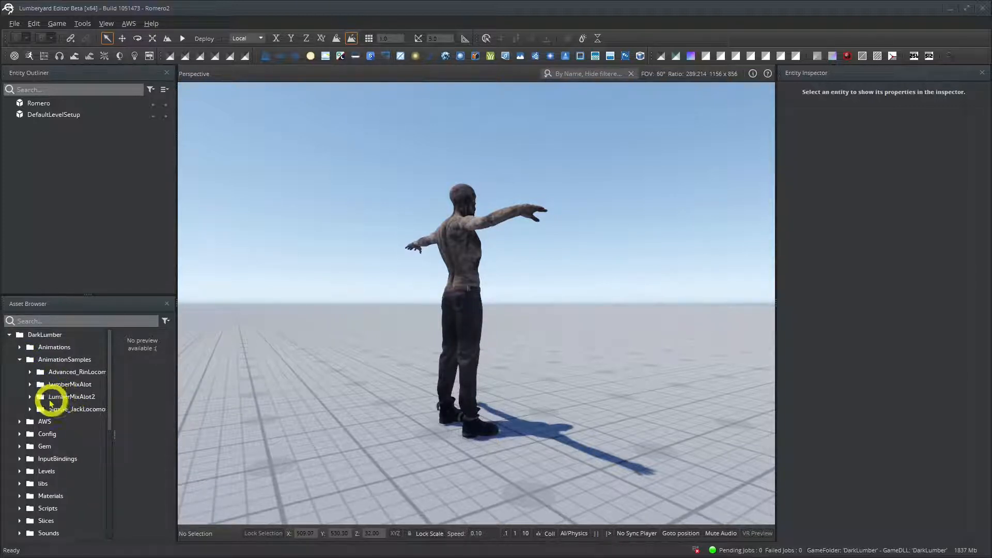
click(30, 396)
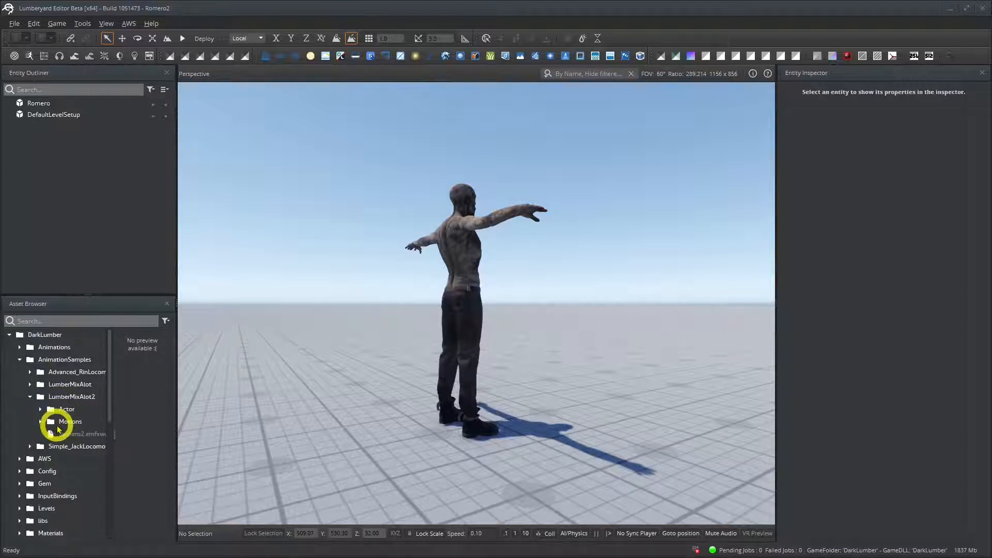
click(41, 422)
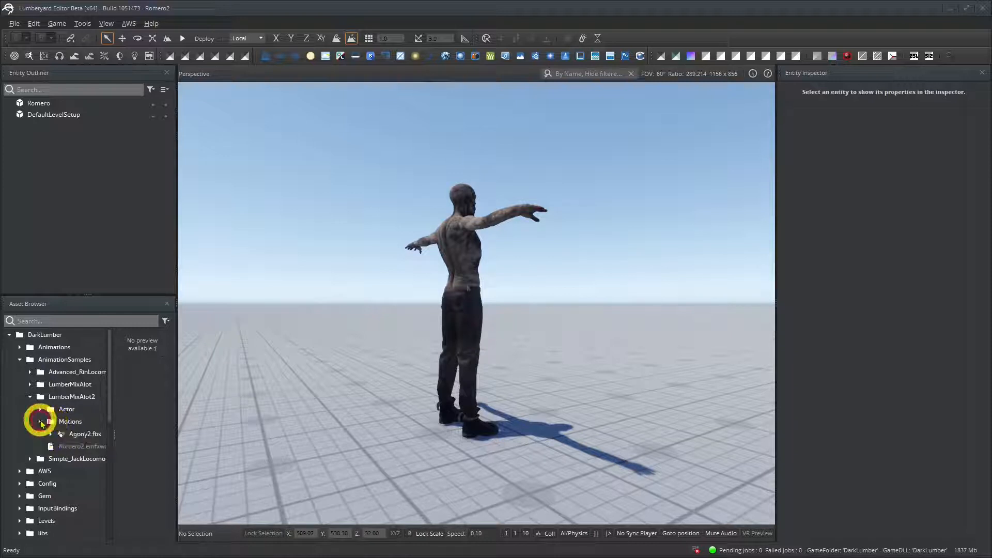
double_click(82, 435)
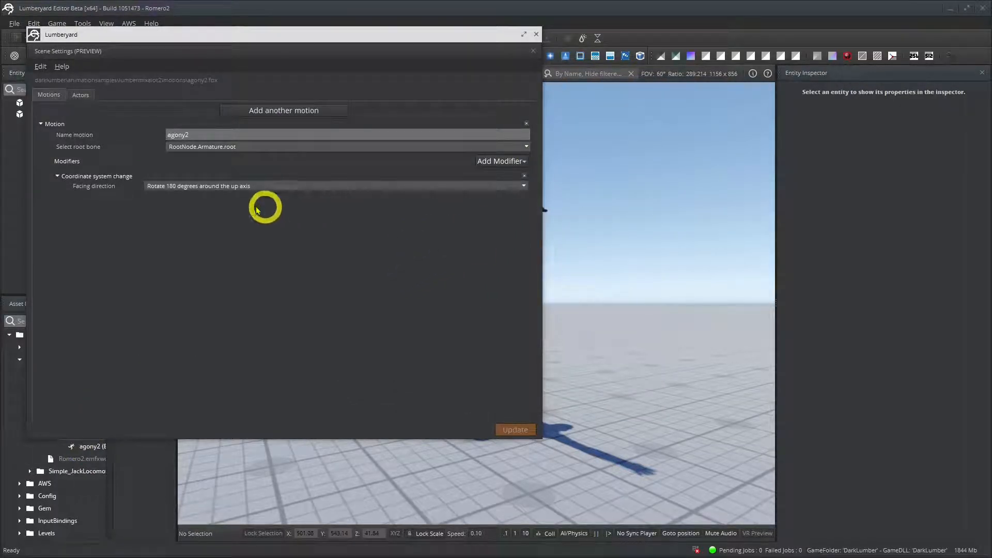
Review the motion and actor settings of Agony2.fbx, close them, and select its agony2 motion asset in the widened asset tree.
click(52, 95)
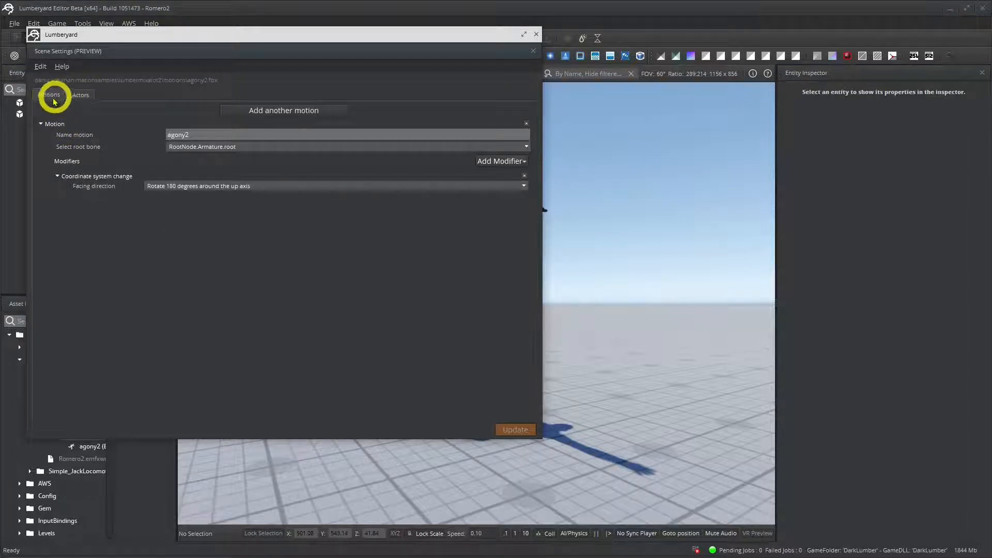
click(80, 94)
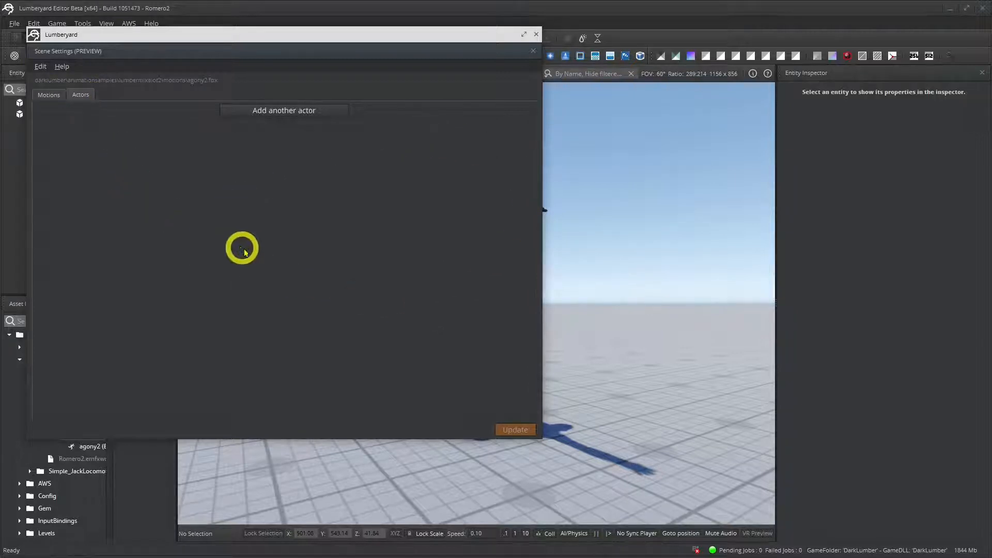
click(51, 96)
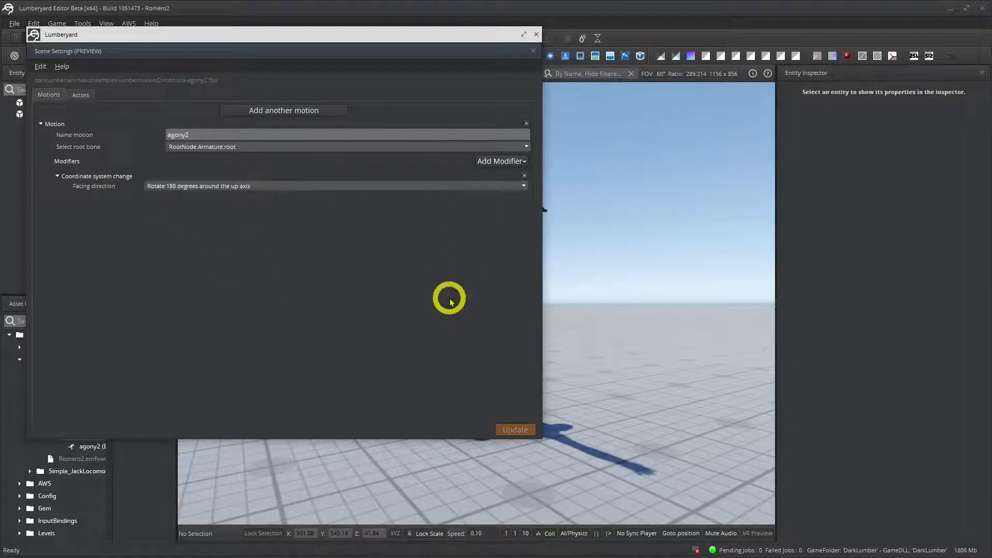
click(537, 35)
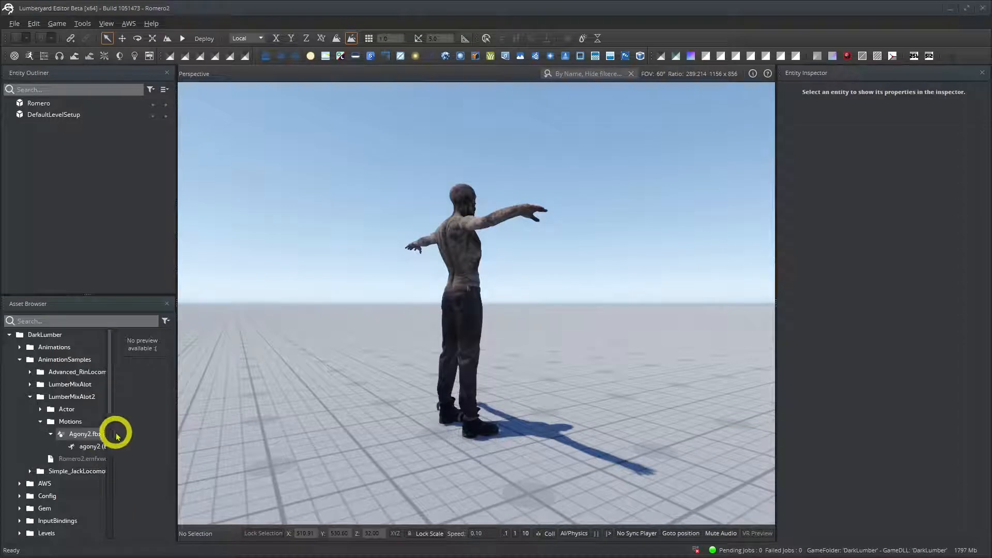
drag(114, 433, 184, 432)
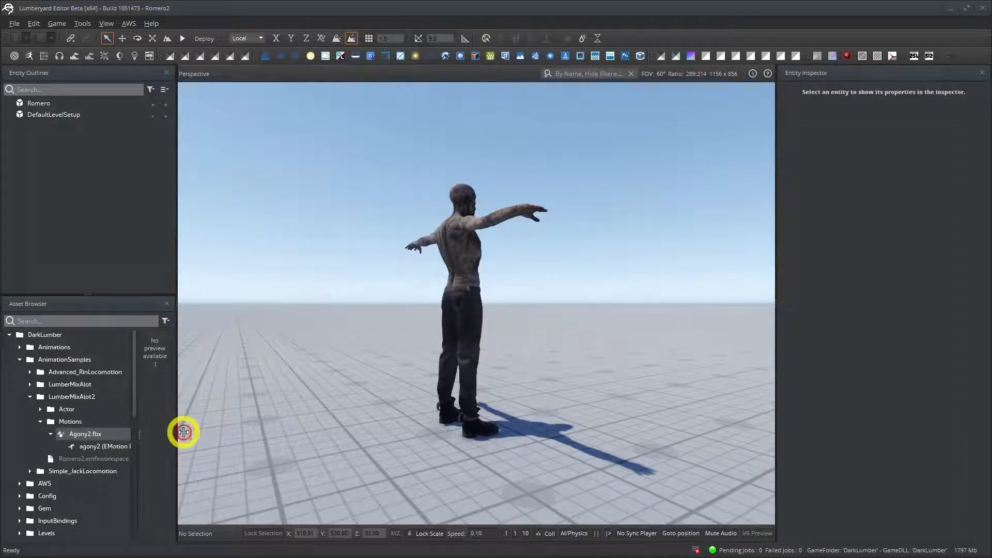
click(98, 449)
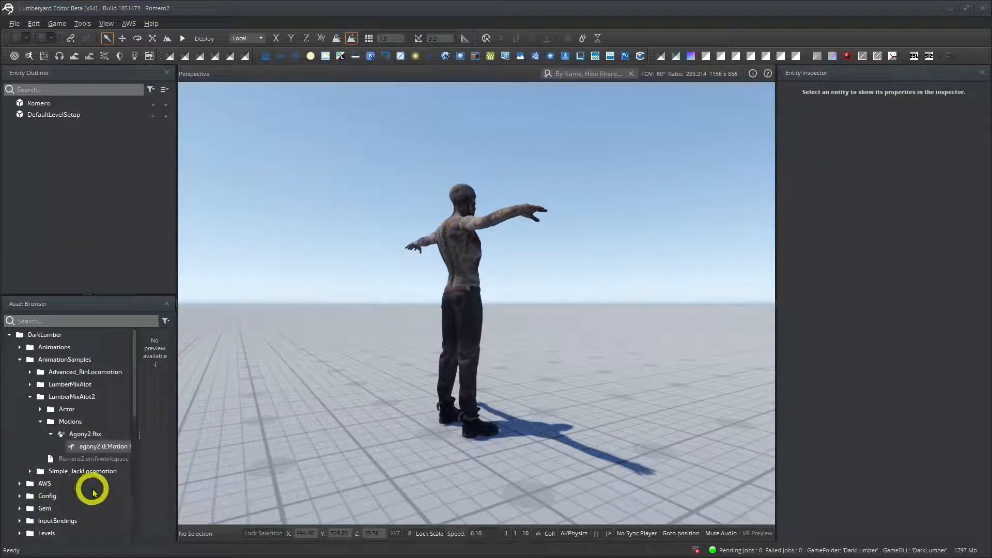
Add a Simple Motion component to the Romero entity.
click(38, 103)
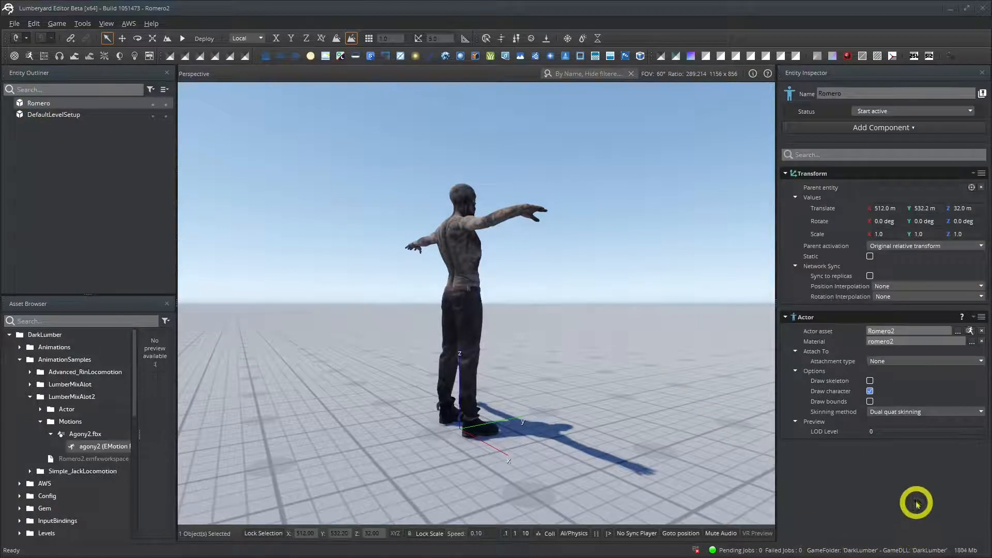
right_click(844, 482)
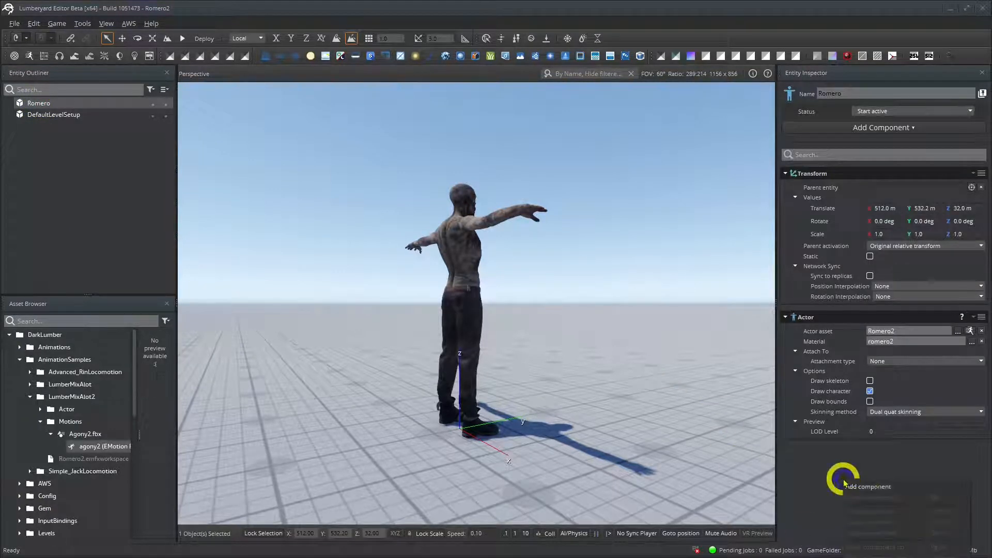
click(888, 488)
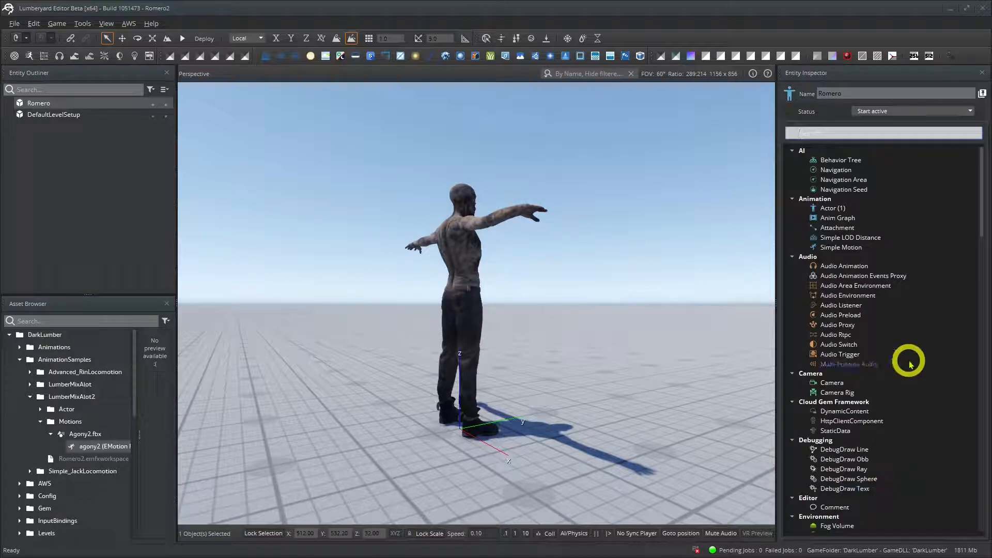
scroll(914, 377, down, 2)
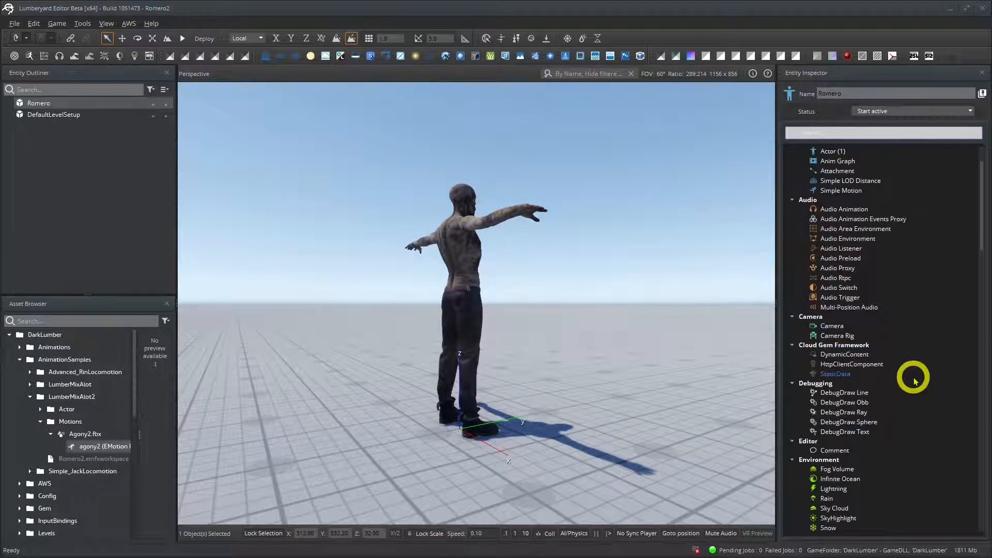
scroll(914, 381, up, 1)
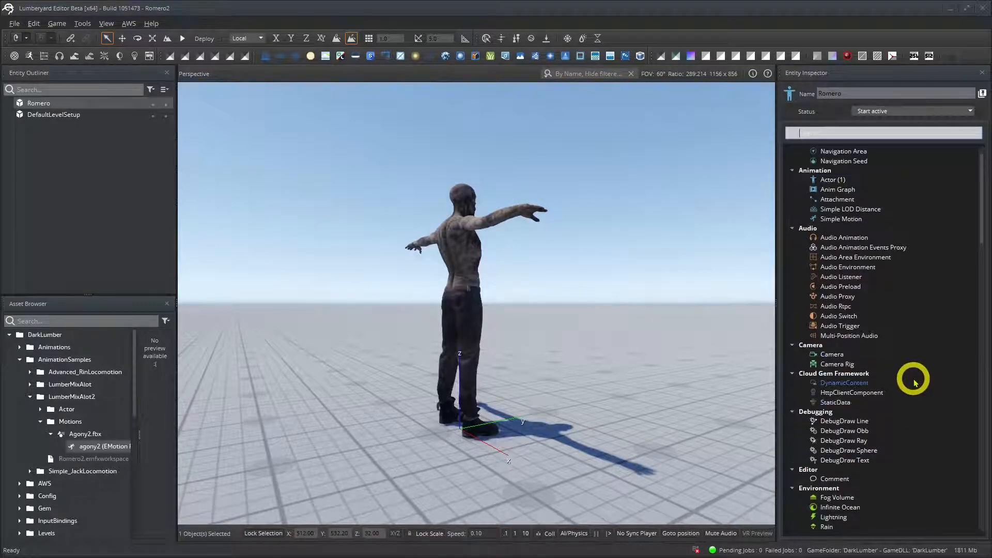
click(844, 219)
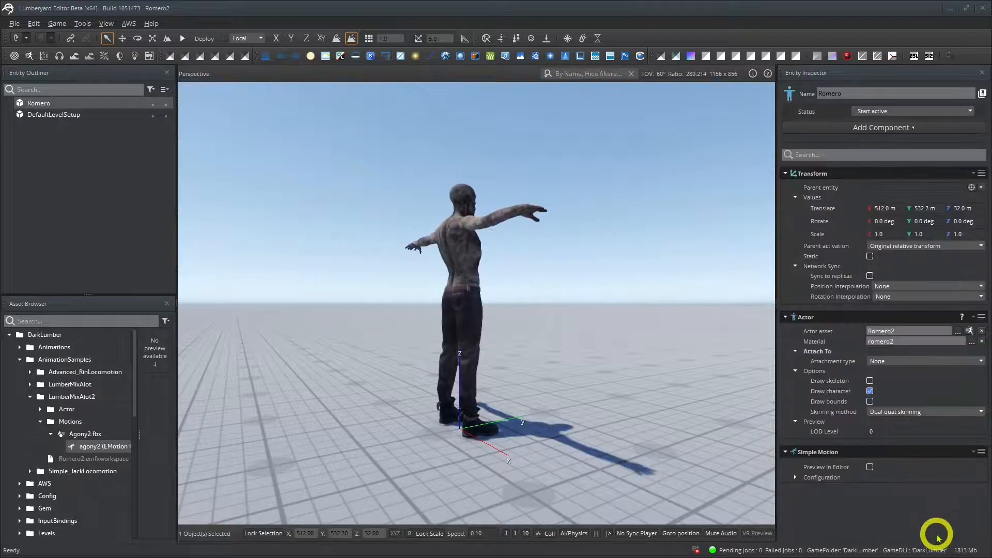
Assign the agony2 motion from LumberMixAlot2/Motions/Agony2.fbx to the Simple Motion component.
click(794, 477)
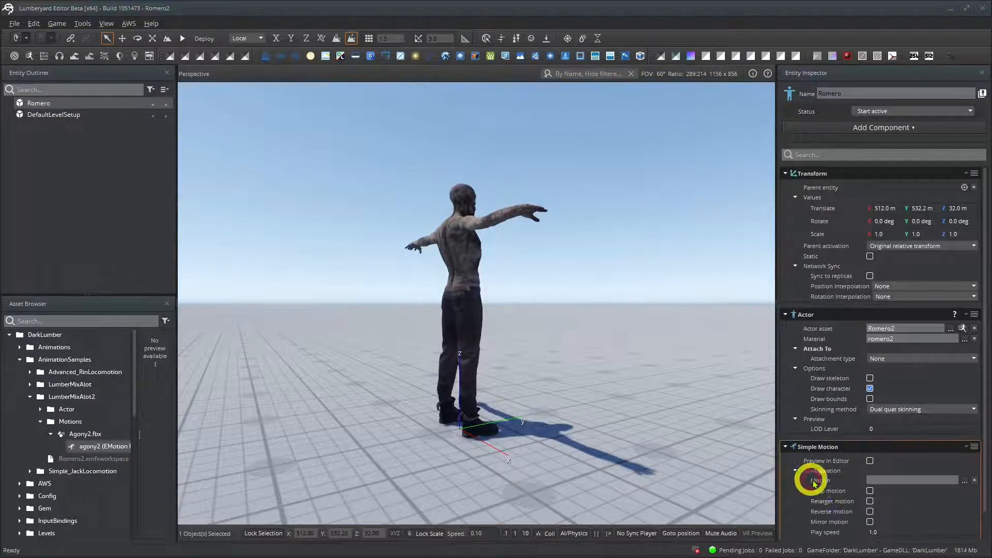
click(964, 483)
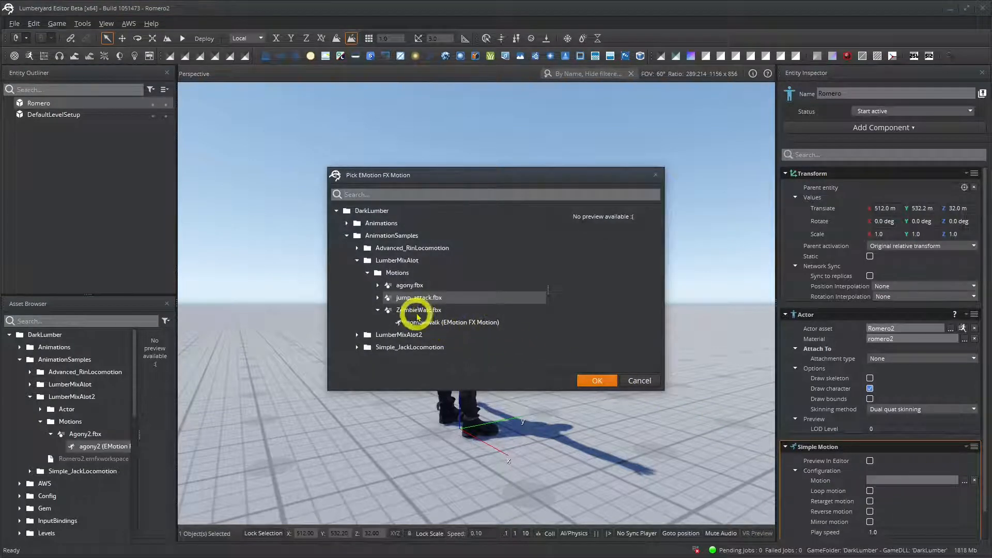
click(356, 263)
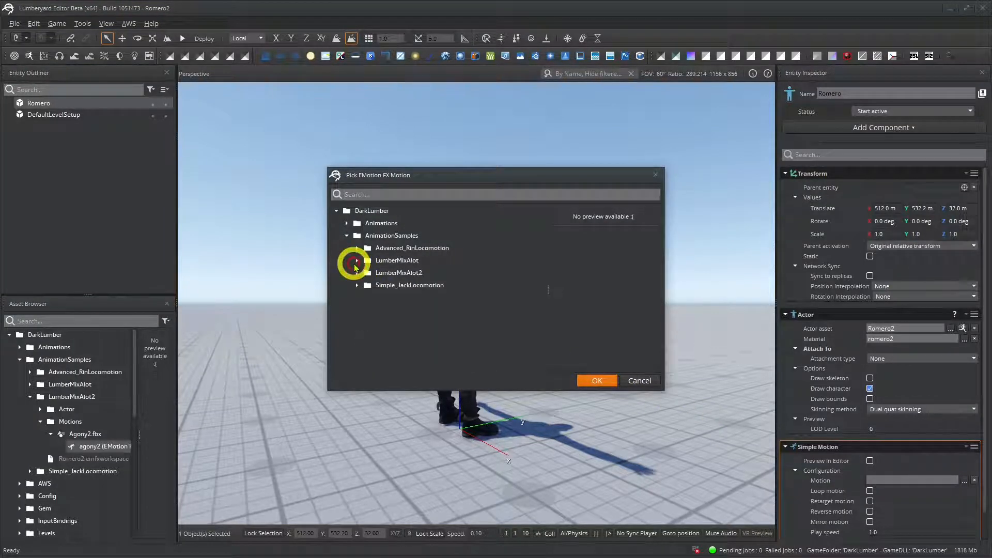
click(357, 272)
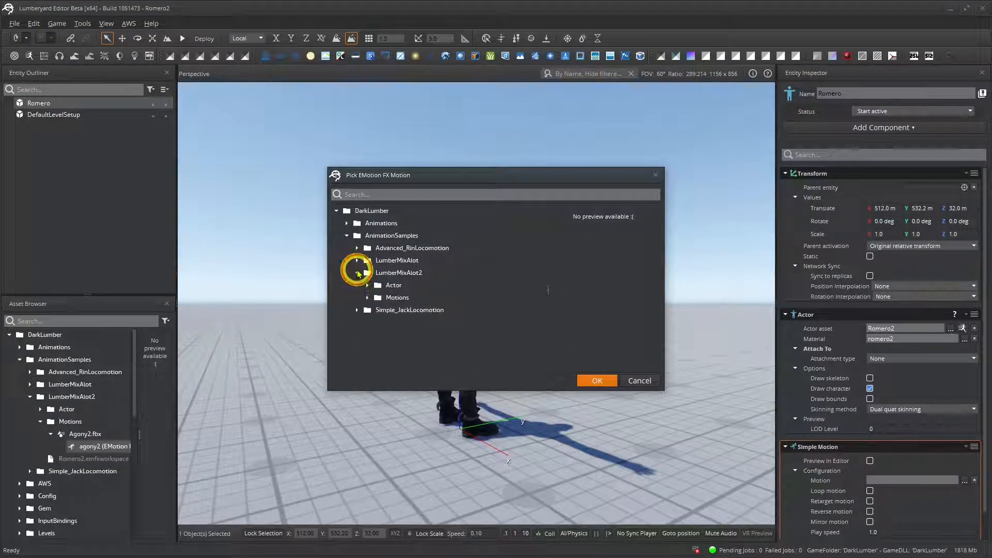
click(368, 298)
click(413, 310)
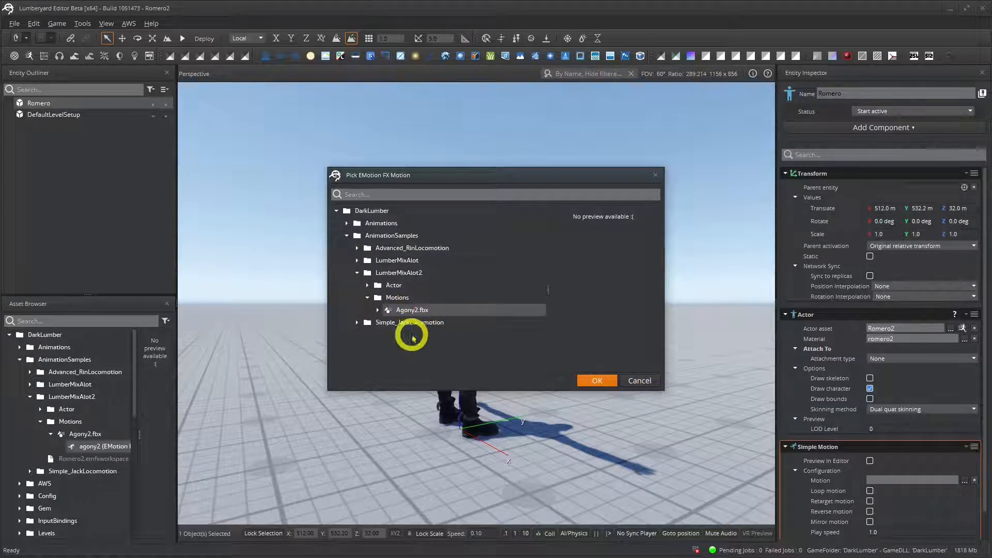
click(378, 311)
click(428, 322)
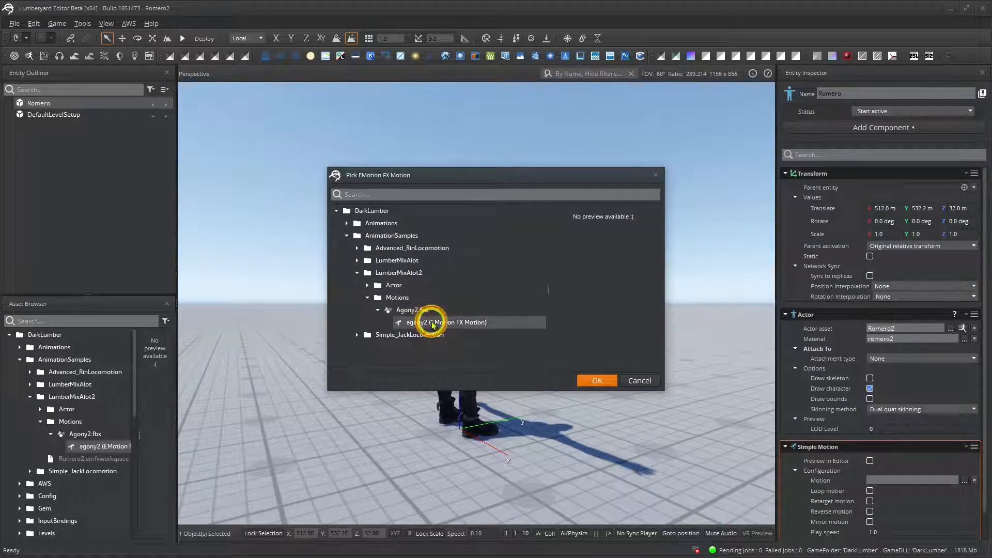
click(601, 382)
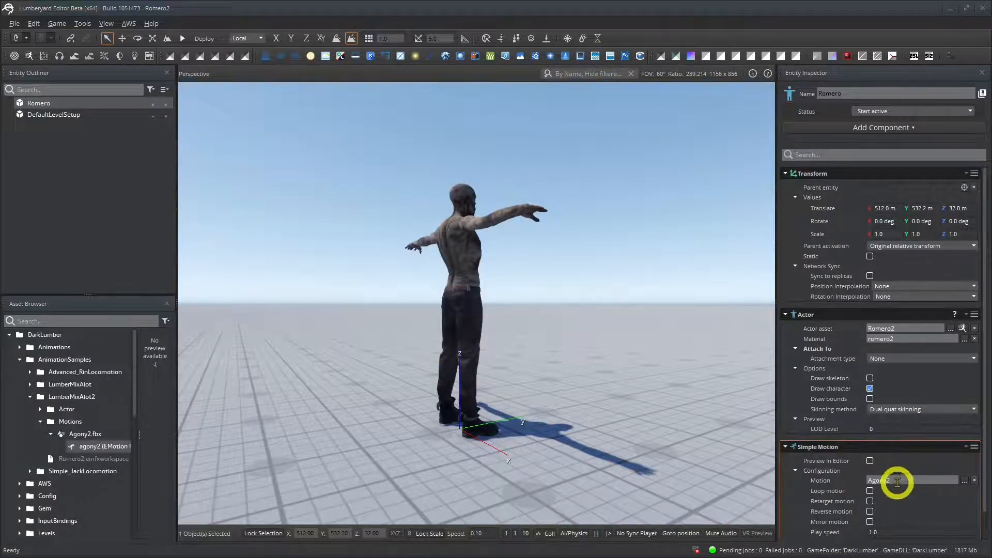
Preview the motion in the editor with Loop motion enabled, and switch the preview off again.
click(870, 462)
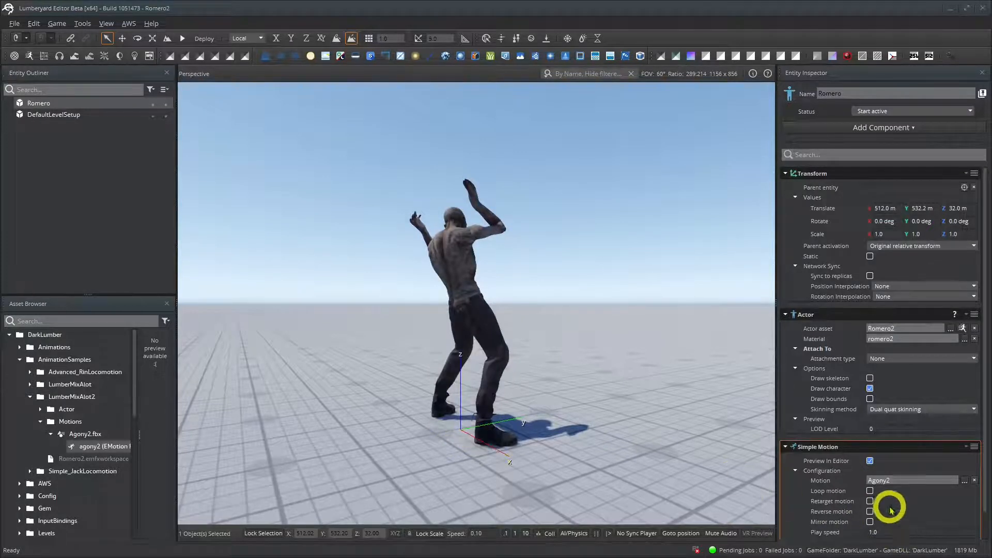
click(869, 491)
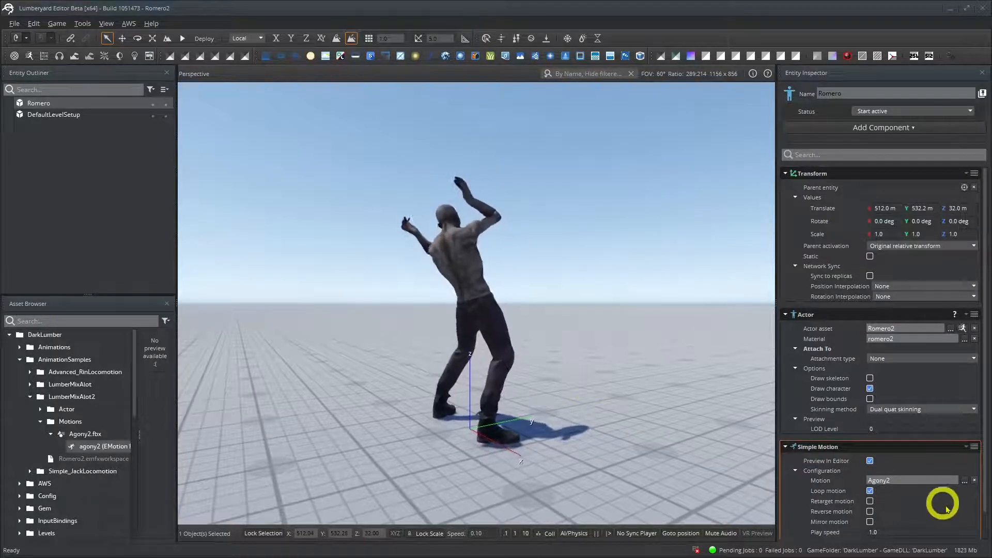
click(870, 461)
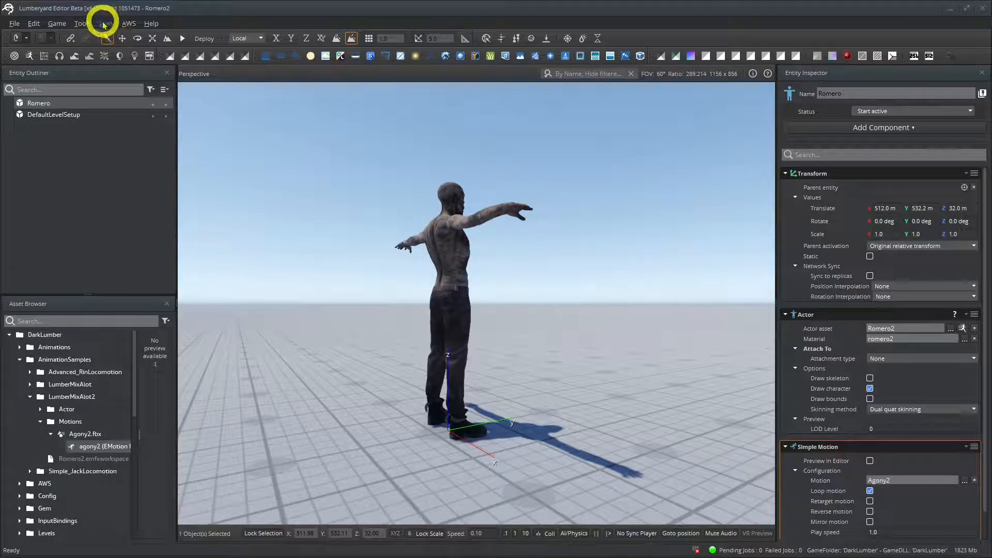
Open the EMotion FX Animation Editor and load the recent workspace Romero2.emfxworkspace.
click(82, 23)
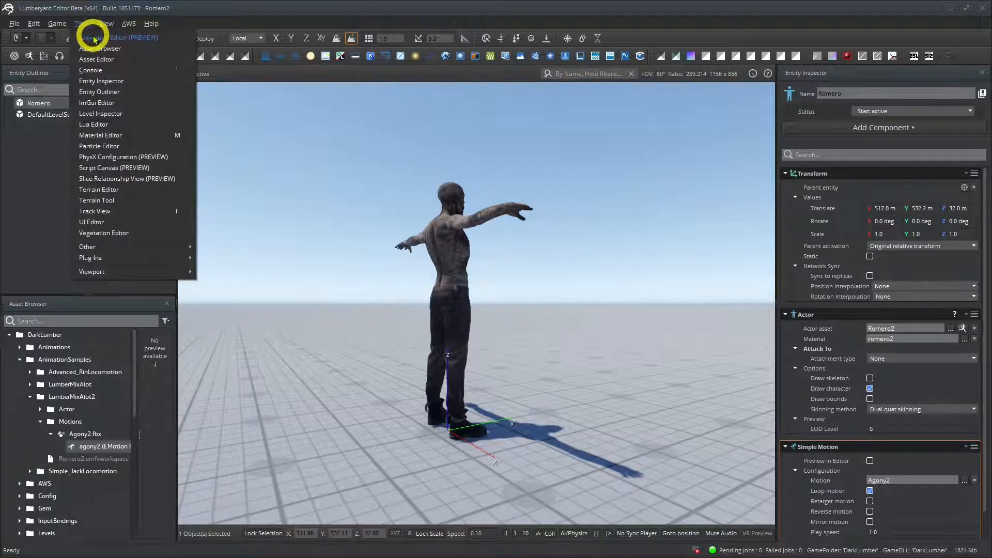
click(94, 38)
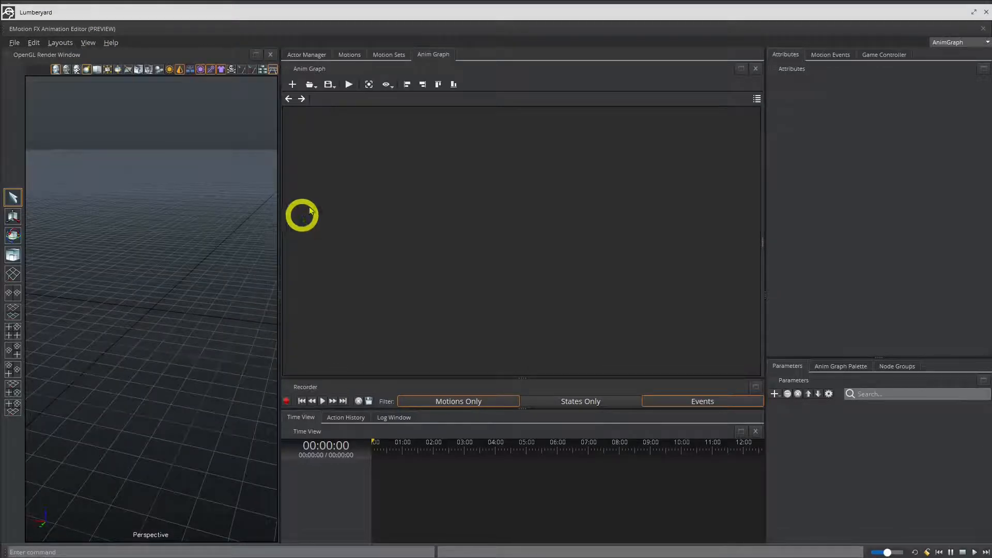
click(14, 43)
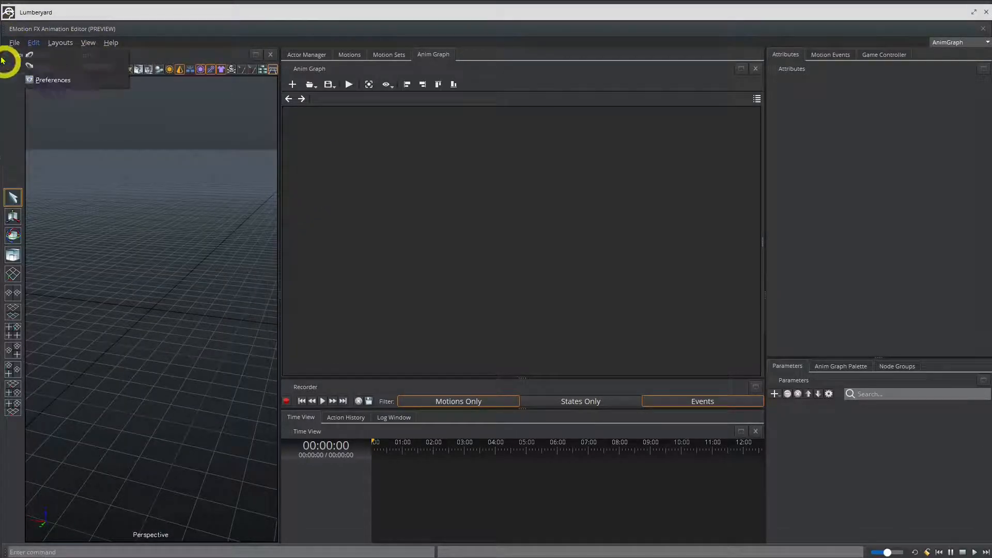
mouse_move(61, 173)
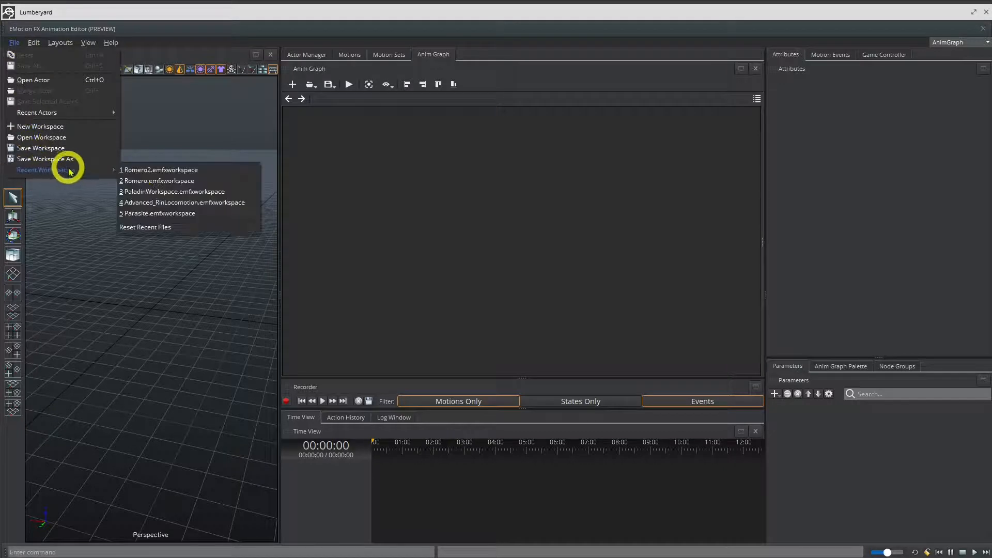
click(184, 170)
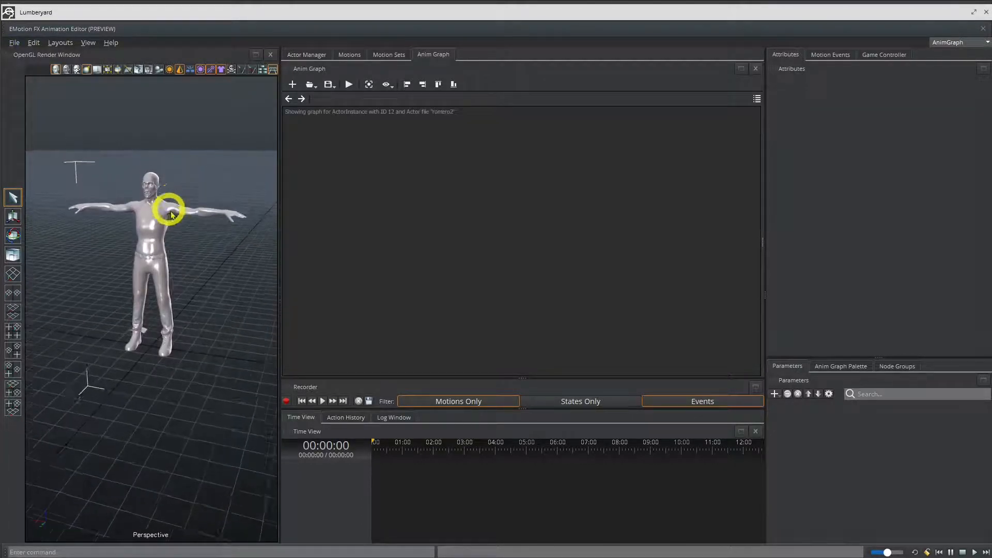
Add the agony2 motion from LumberMixAlot2 to the workspace's motions and play it on the actor.
click(350, 55)
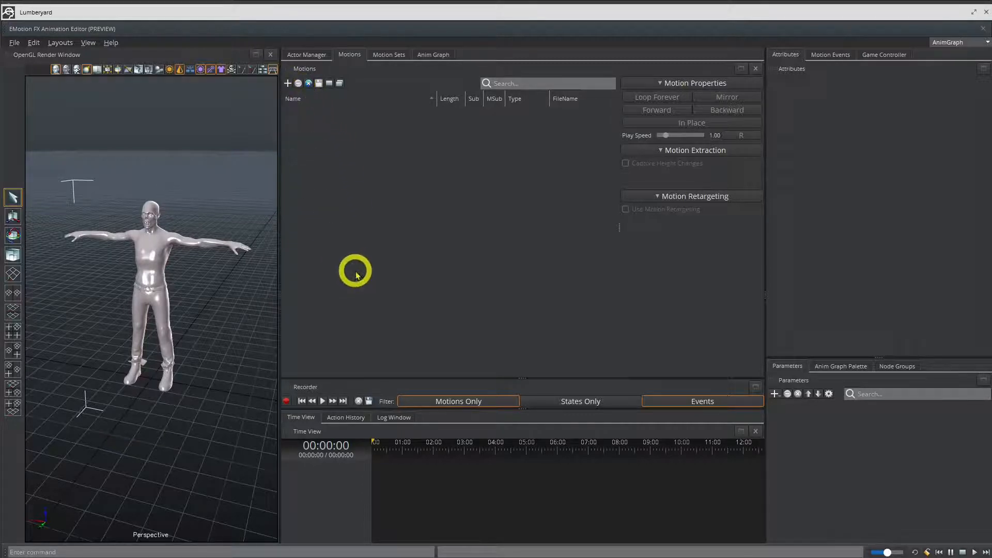
click(288, 84)
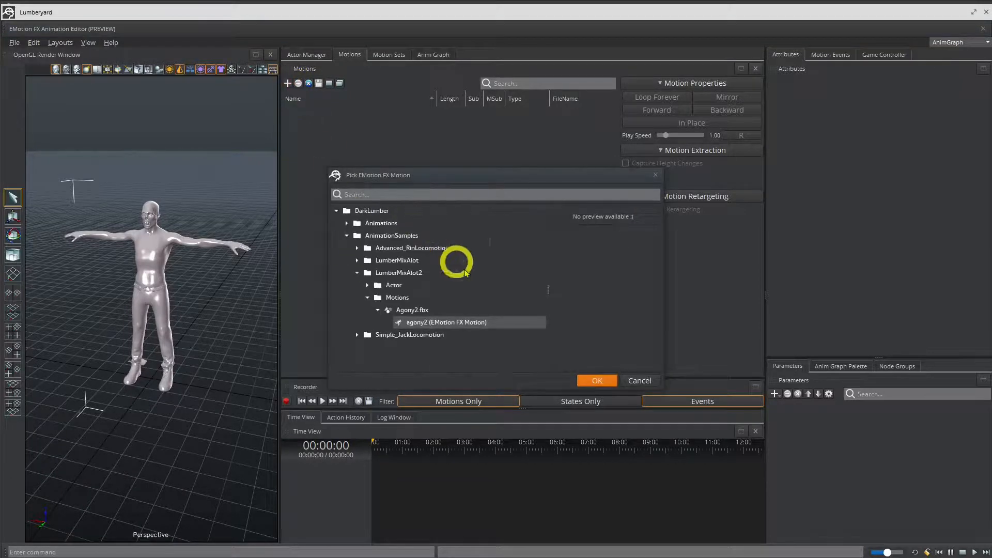
double_click(443, 322)
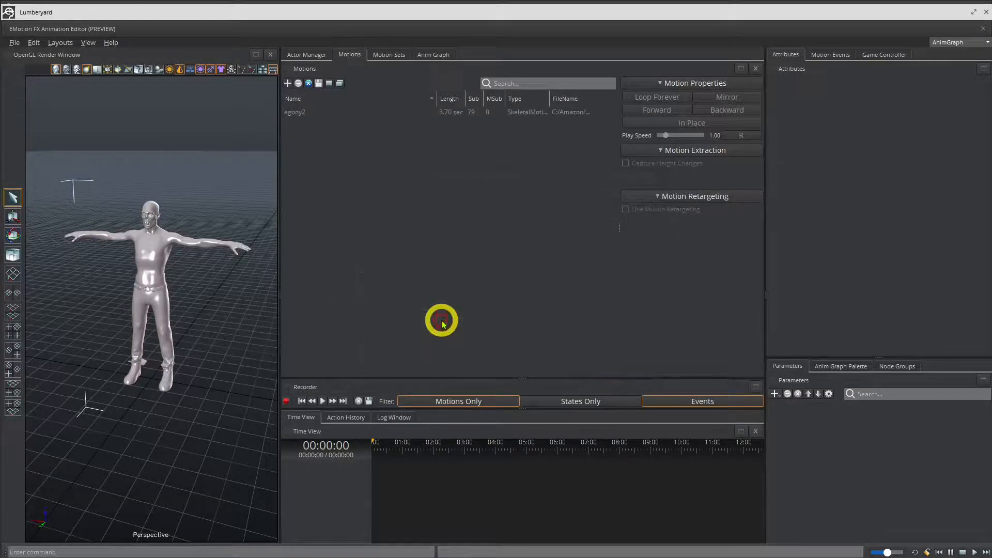
click(299, 112)
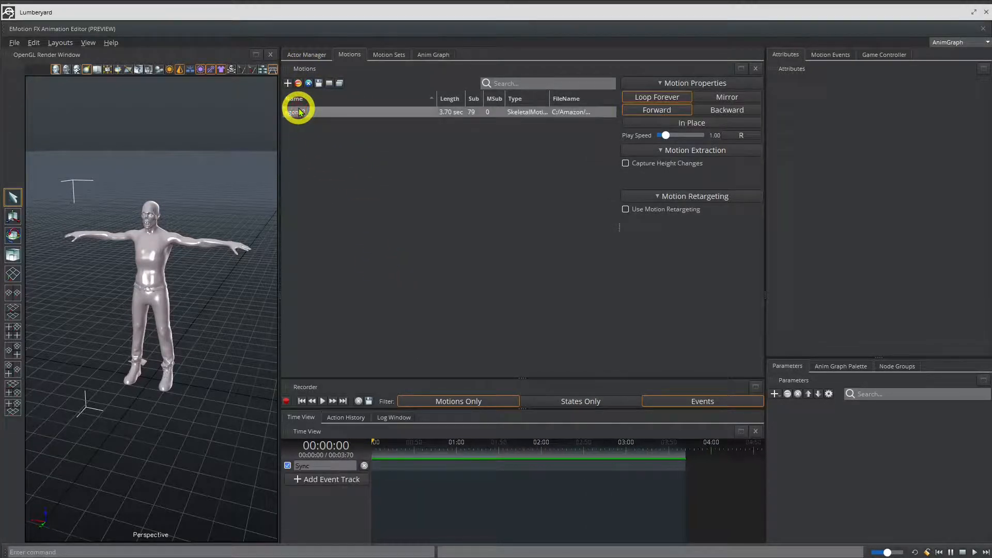
double_click(300, 112)
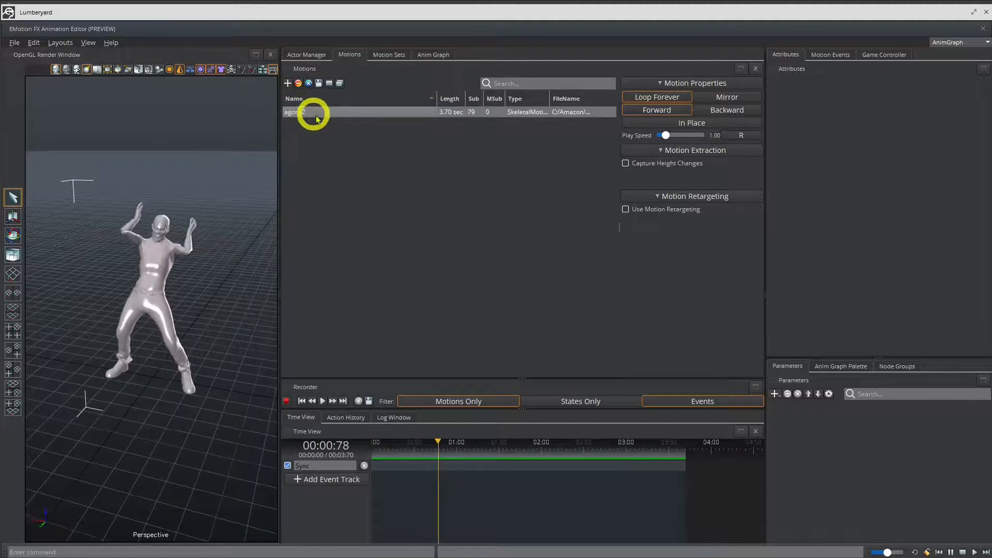